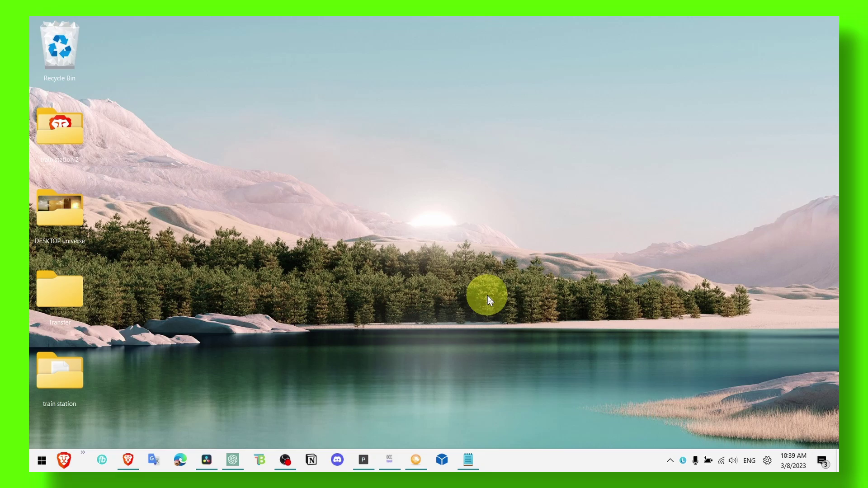
Check the tutorial notes, then open Device Manager from a 'device' search
{"action": "left_click", "coordinate": [468, 459]}
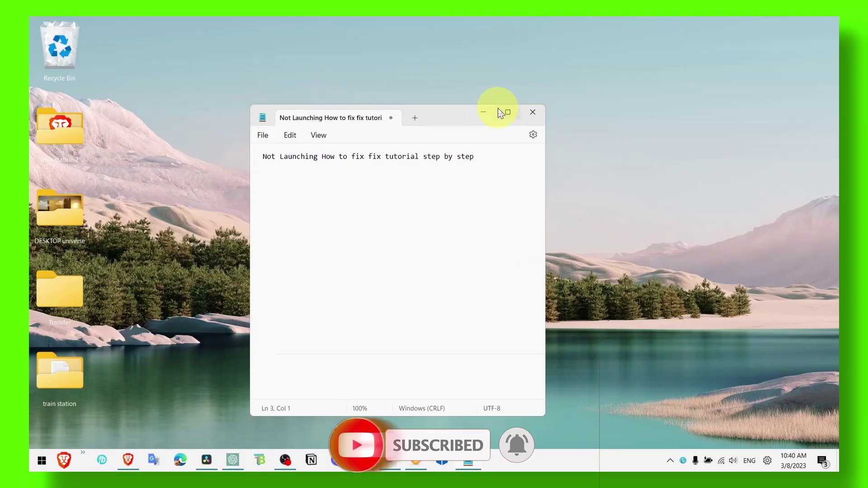
{"action": "left_click", "coordinate": [483, 112]}
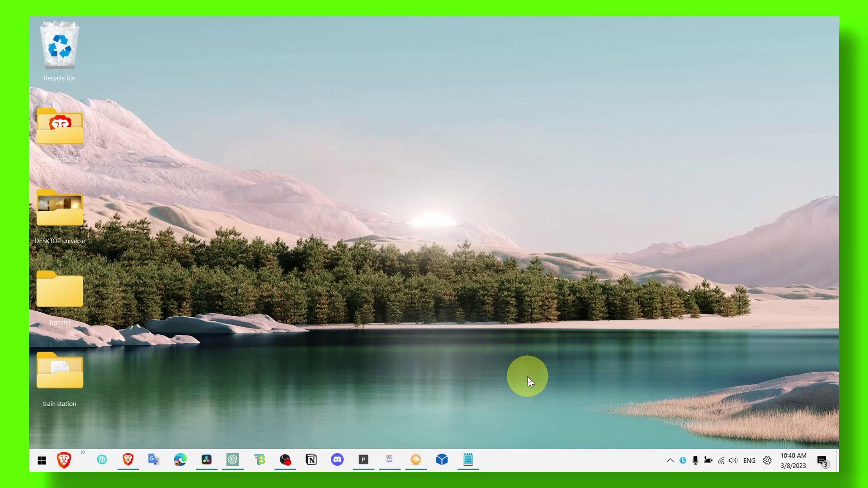
{"action": "key", "text": "super+s"}
{"action": "type", "text": "device"}
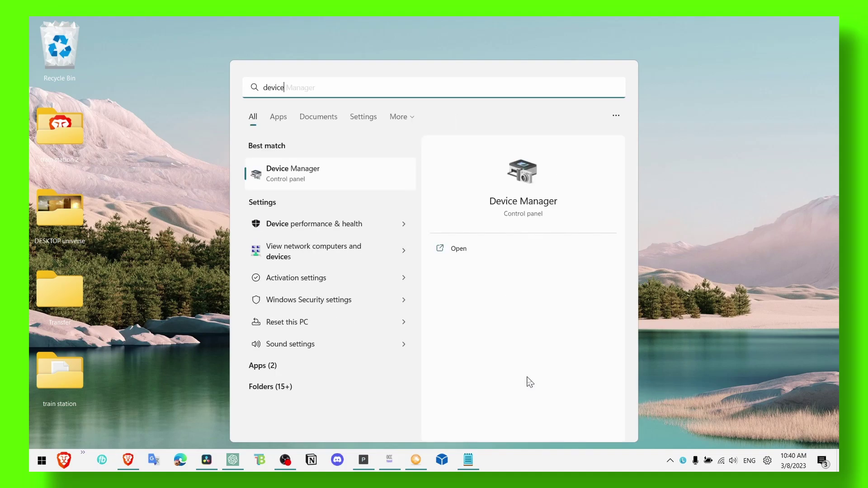
{"action": "left_click", "coordinate": [333, 179]}
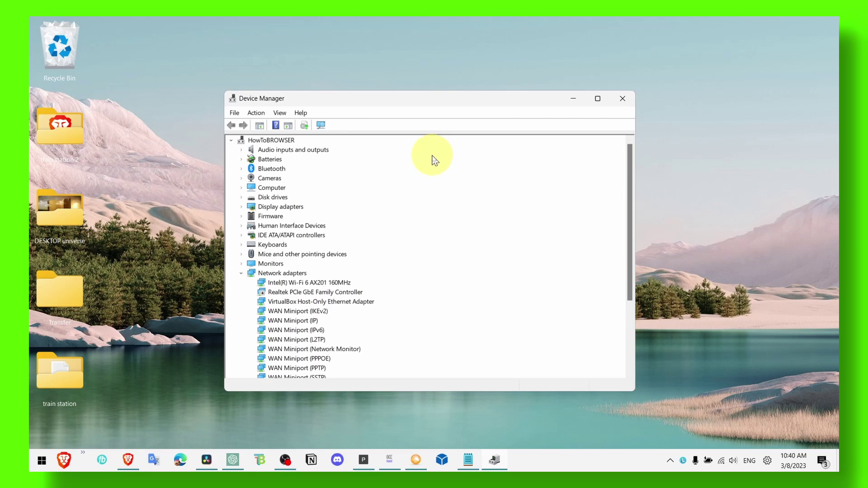
Run an automatic driver search for the NVIDIA GeForce RTX 3050 GPU, confirming the best driver is installed
{"action": "double_click", "coordinate": [258, 207]}
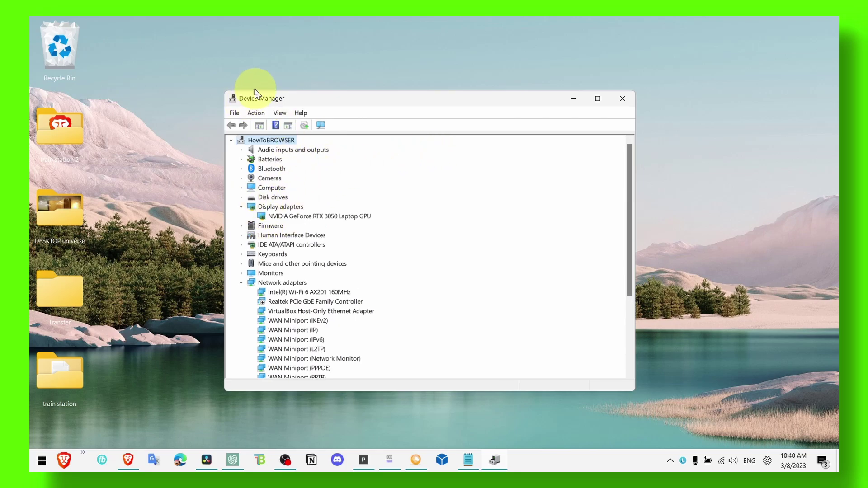
{"action": "right_click", "coordinate": [316, 217]}
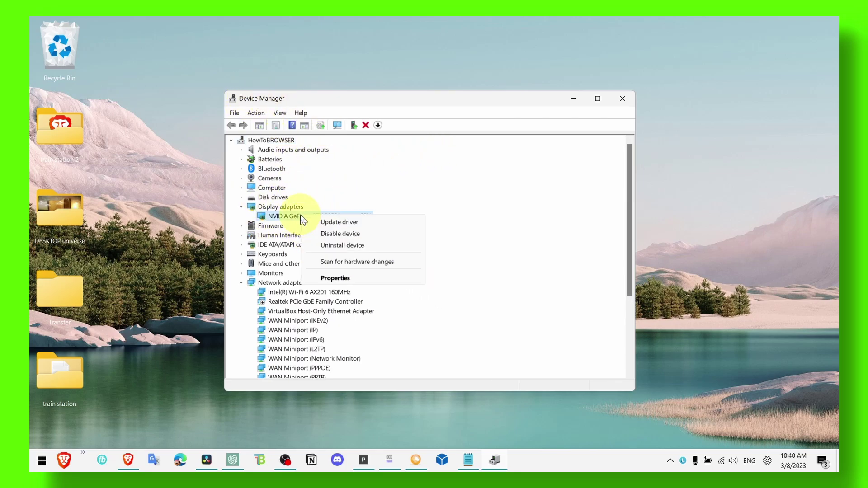
{"action": "left_click", "coordinate": [330, 224]}
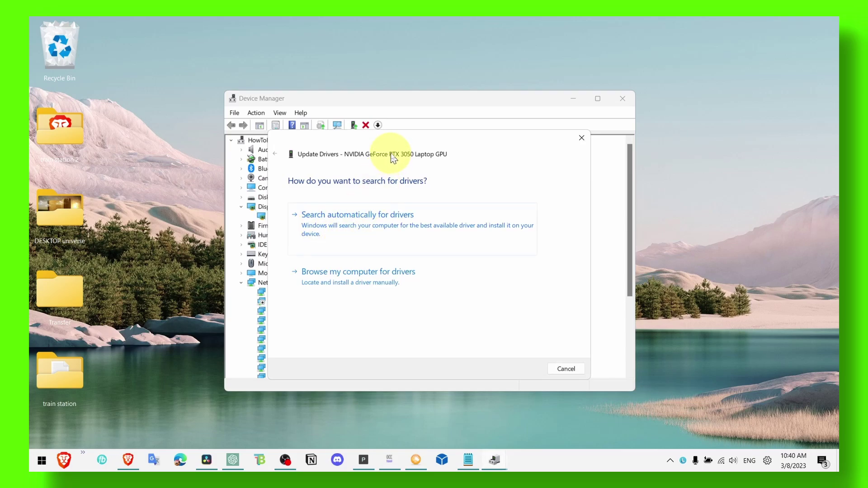
{"action": "left_click", "coordinate": [387, 235]}
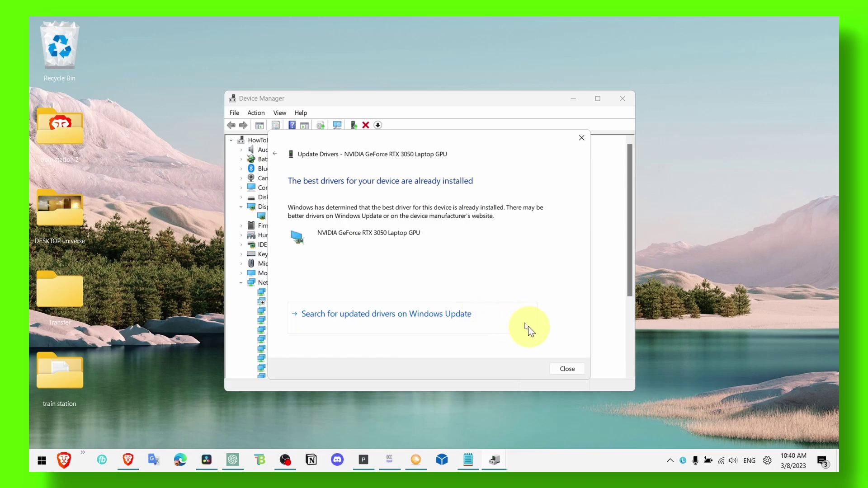
{"action": "left_click", "coordinate": [567, 369]}
Reinstall the NVIDIA GeForce RTX 3050 Laptop GPU driver from the on-computer list, then close Device Manager
{"action": "right_click", "coordinate": [341, 217]}
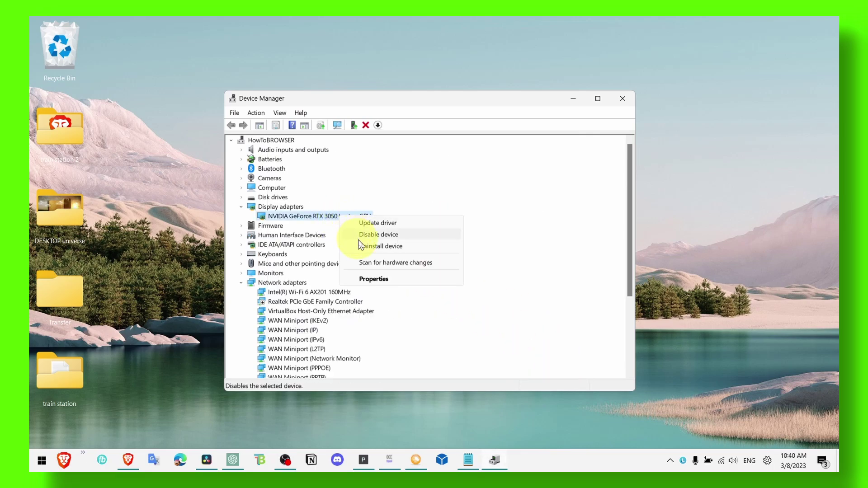
{"action": "left_click", "coordinate": [367, 223]}
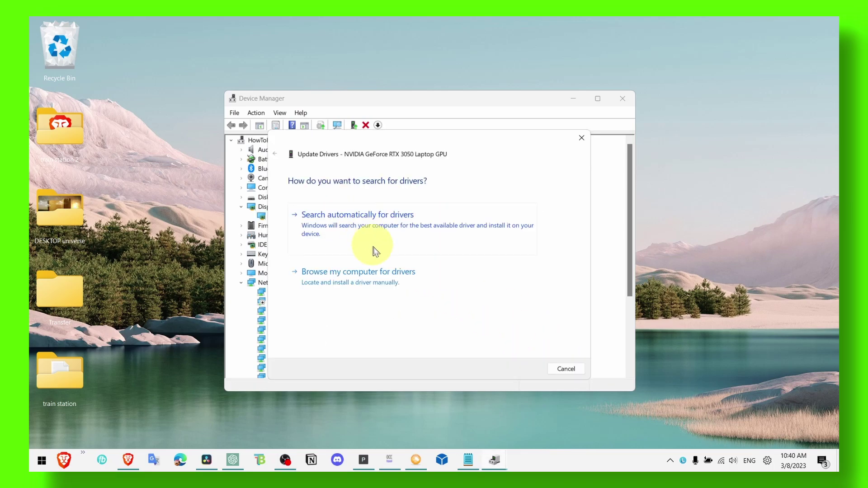
{"action": "left_click", "coordinate": [373, 279]}
{"action": "left_click", "coordinate": [368, 298]}
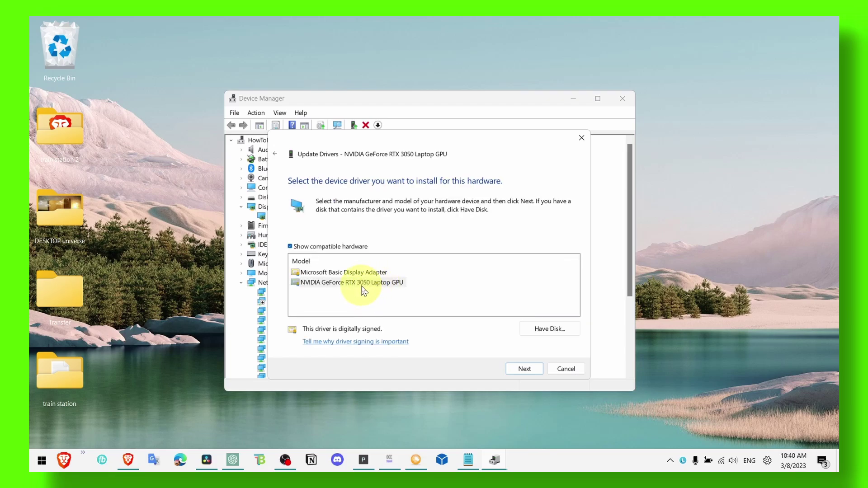
{"action": "left_click", "coordinate": [357, 282]}
{"action": "left_click", "coordinate": [360, 295]}
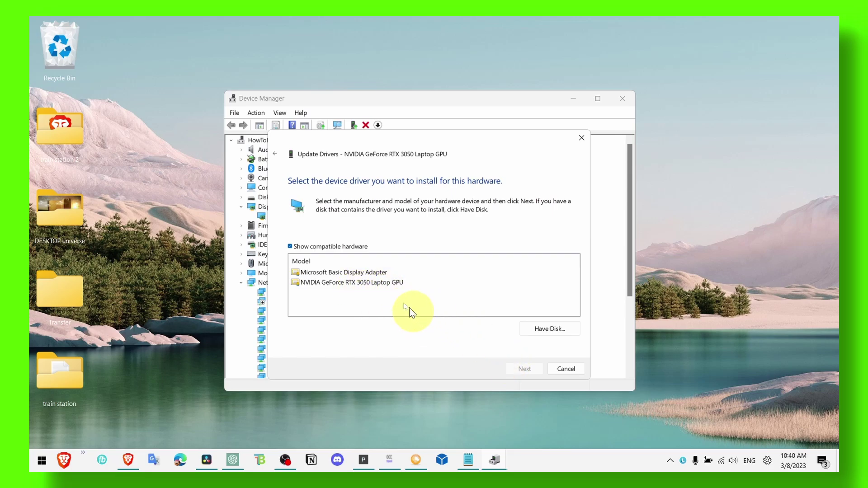
{"action": "left_click", "coordinate": [400, 283]}
{"action": "left_click", "coordinate": [525, 369]}
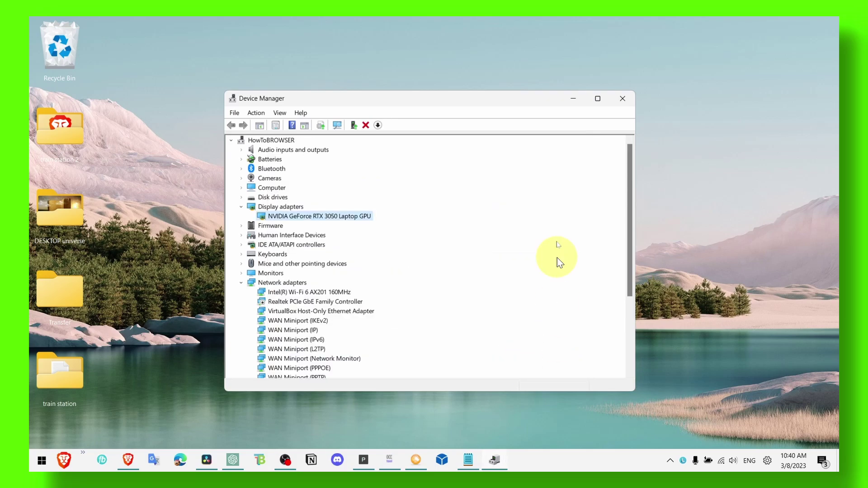
{"action": "left_click", "coordinate": [623, 98]}
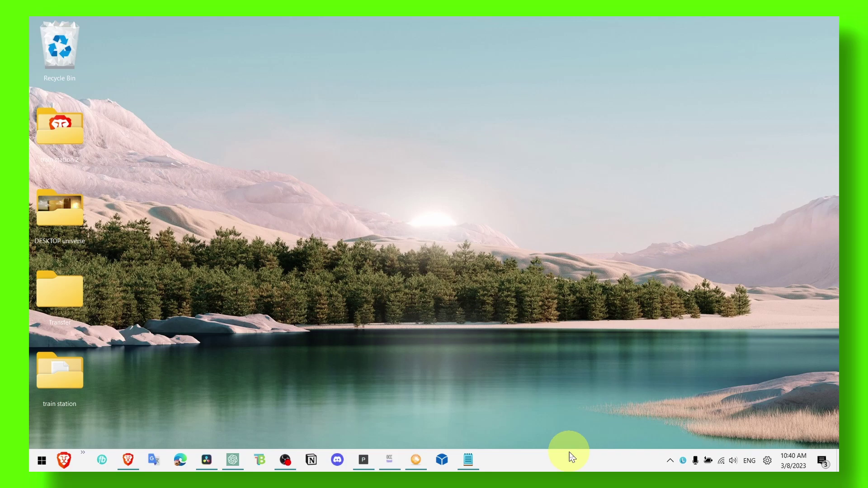
In Brave, look over the DirectX runtime page, then the Visual C++ Redistributable page's X64 link
{"action": "key", "text": "alt+Tab"}
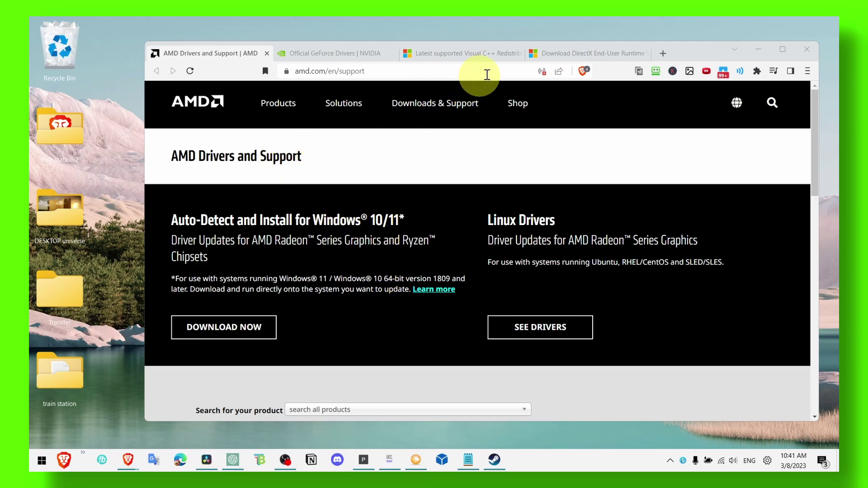
{"action": "left_click", "coordinate": [553, 55]}
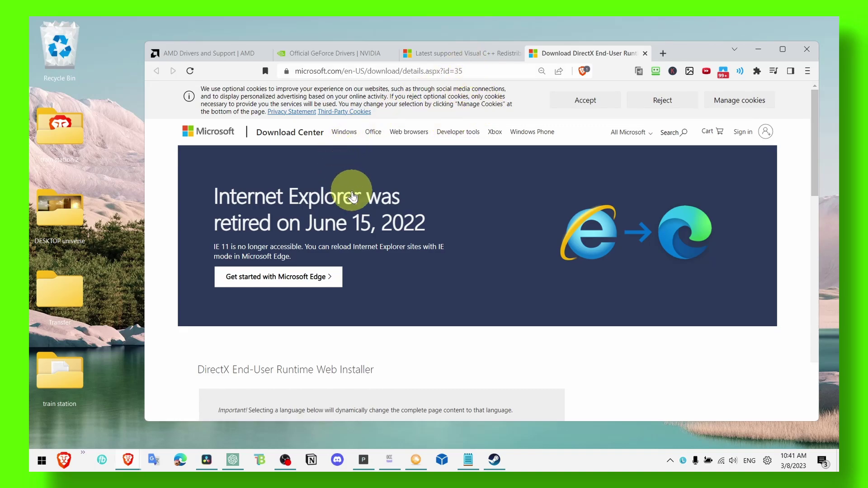
{"action": "scroll", "coordinate": [362, 203], "scroll_direction": "down", "scroll_amount": 3}
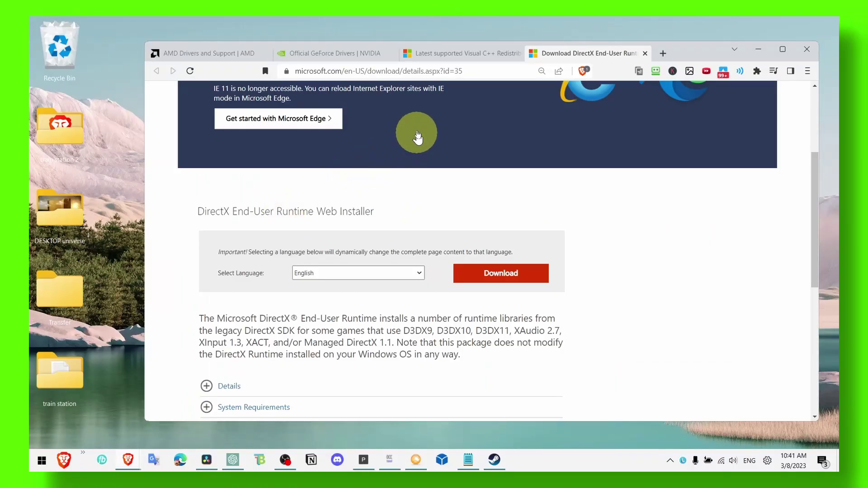
{"action": "left_click", "coordinate": [452, 53]}
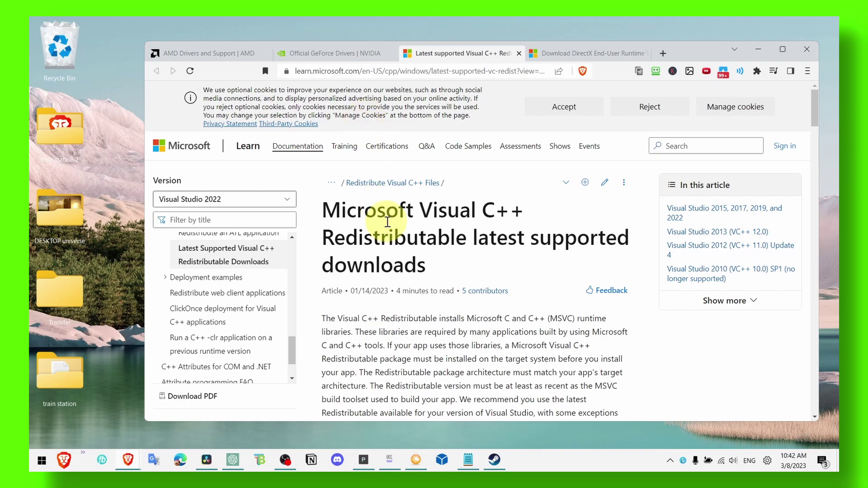
{"action": "scroll", "coordinate": [407, 222], "scroll_direction": "down", "scroll_amount": 6}
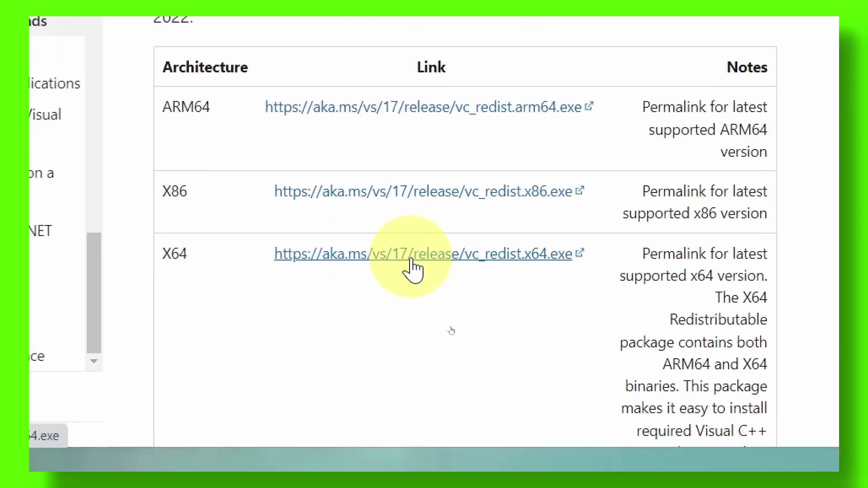
{"action": "scroll", "coordinate": [385, 213], "scroll_direction": "up", "scroll_amount": 6}
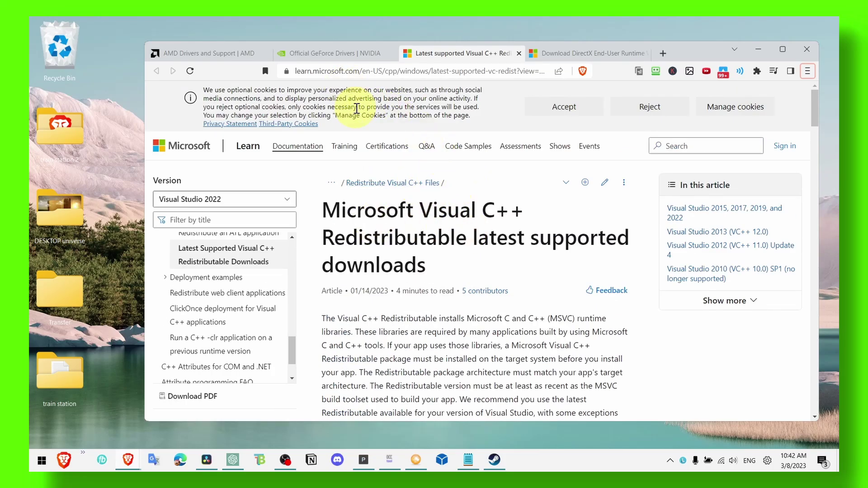
Review the GeForce driver page (rejecting cookies) and the AMD driver page, then minimize Brave
{"action": "left_click", "coordinate": [468, 460]}
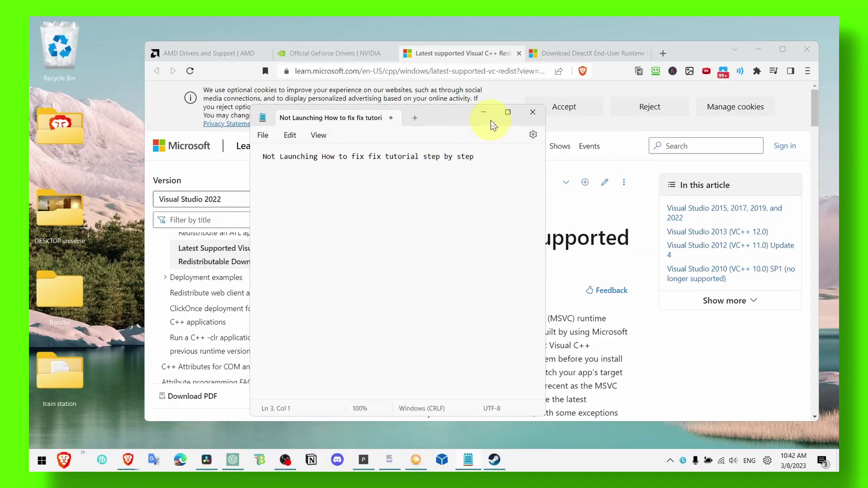
{"action": "left_click", "coordinate": [330, 54]}
{"action": "left_click", "coordinate": [538, 291]}
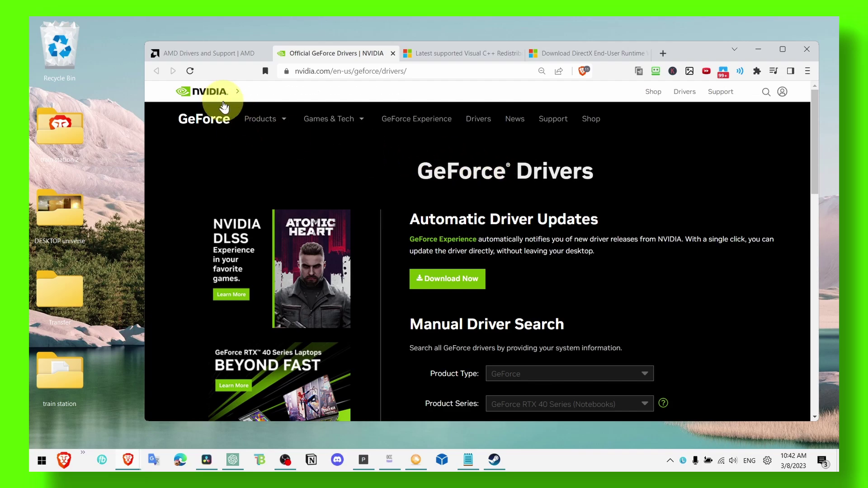
{"action": "left_click", "coordinate": [217, 53]}
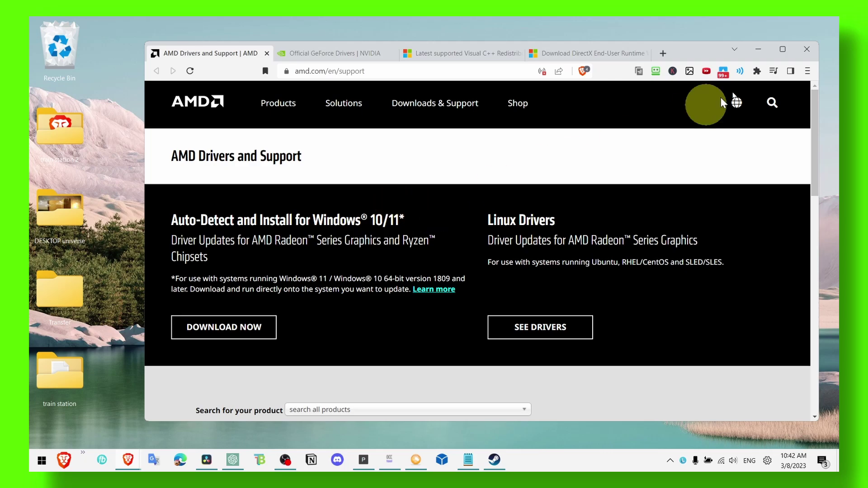
{"action": "left_click", "coordinate": [759, 54]}
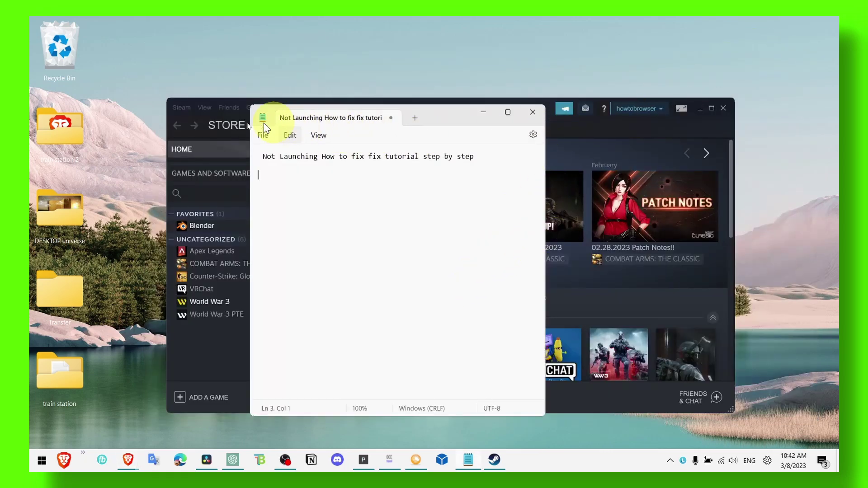
Verify Blender's files in Steam (all 4999 validated) and open Blender's install folder
{"action": "left_click", "coordinate": [547, 102]}
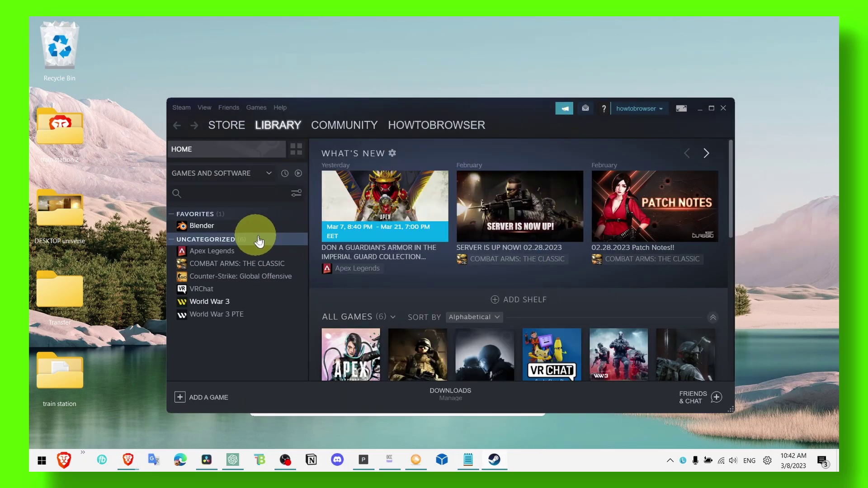
{"action": "right_click", "coordinate": [215, 228]}
{"action": "left_click", "coordinate": [242, 291]}
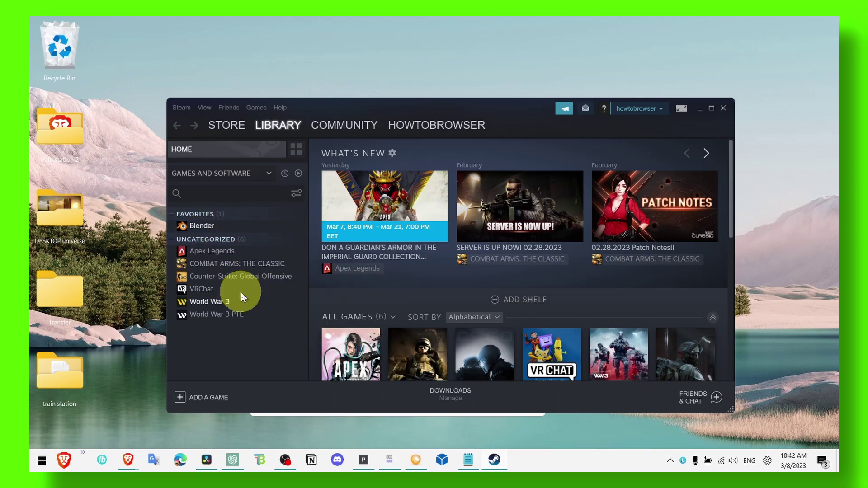
{"action": "left_click", "coordinate": [265, 173]}
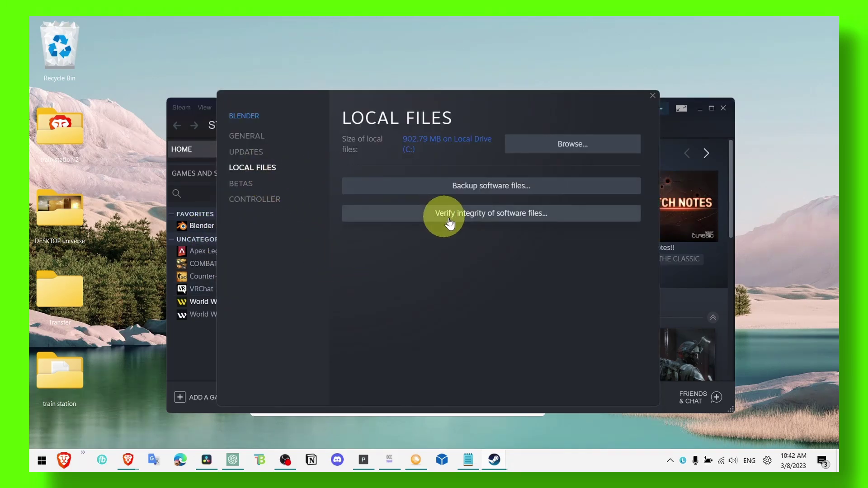
{"action": "left_click", "coordinate": [475, 218]}
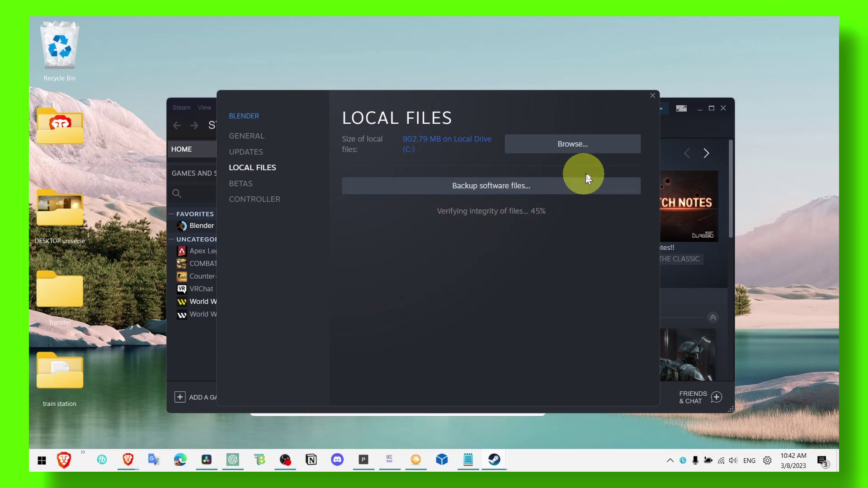
{"action": "left_click", "coordinate": [561, 157]}
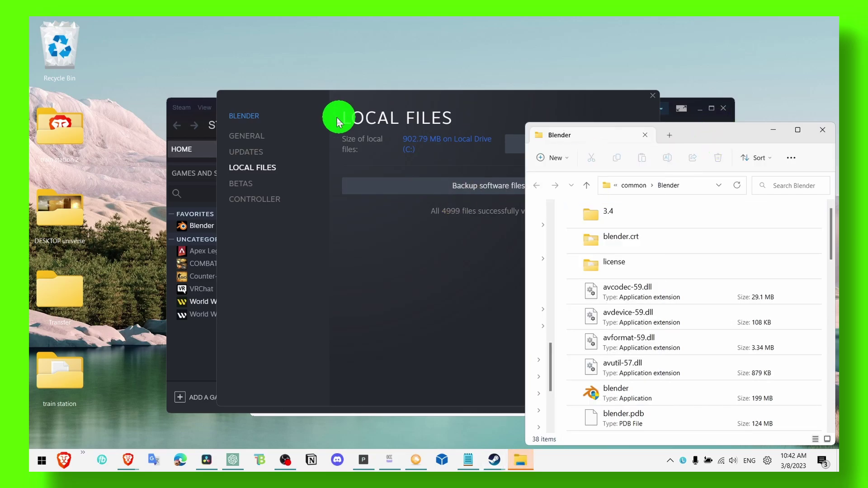
Set blender-launcher to Windows 8 compatibility, run as administrator, with fullscreen optimizations disabled
{"action": "left_click_drag", "start_coordinate": [674, 131], "coordinate": [400, 121]}
{"action": "scroll", "coordinate": [411, 286], "scroll_direction": "down", "scroll_amount": 5}
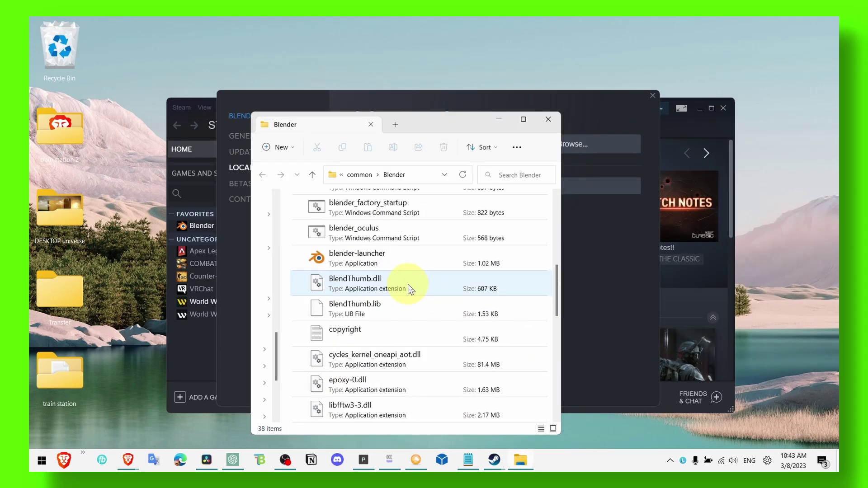
{"action": "right_click", "coordinate": [342, 268]}
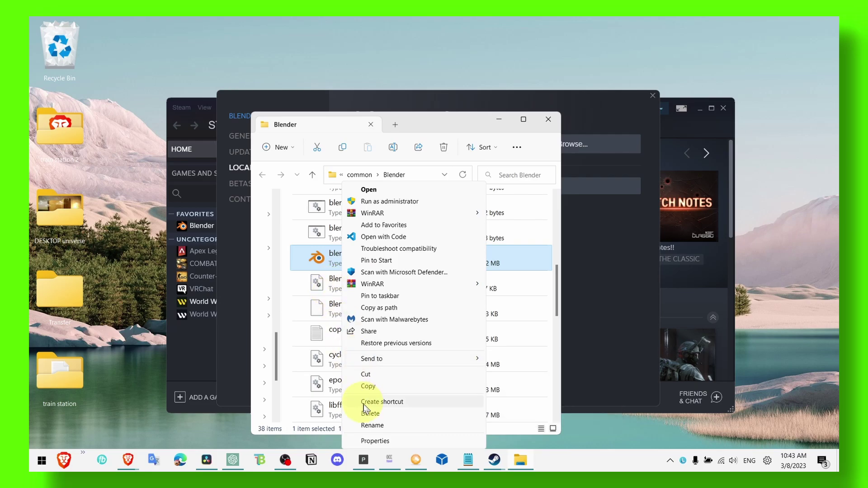
{"action": "left_click", "coordinate": [374, 442]}
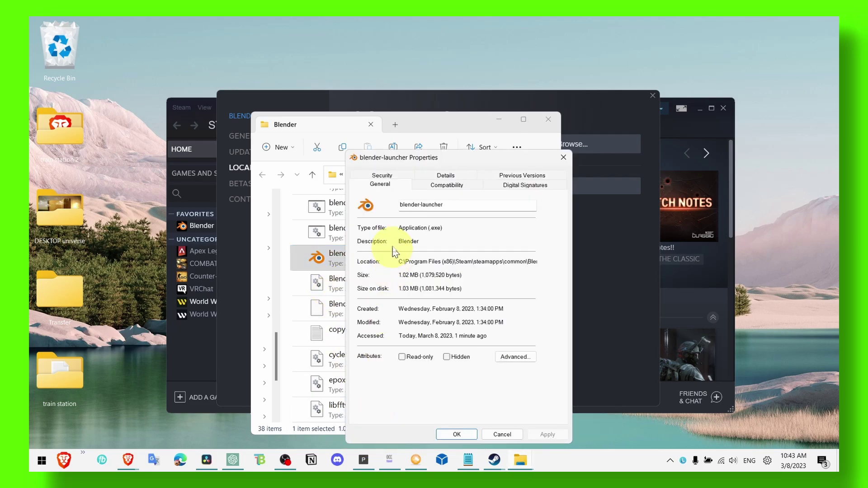
{"action": "left_click", "coordinate": [447, 184]}
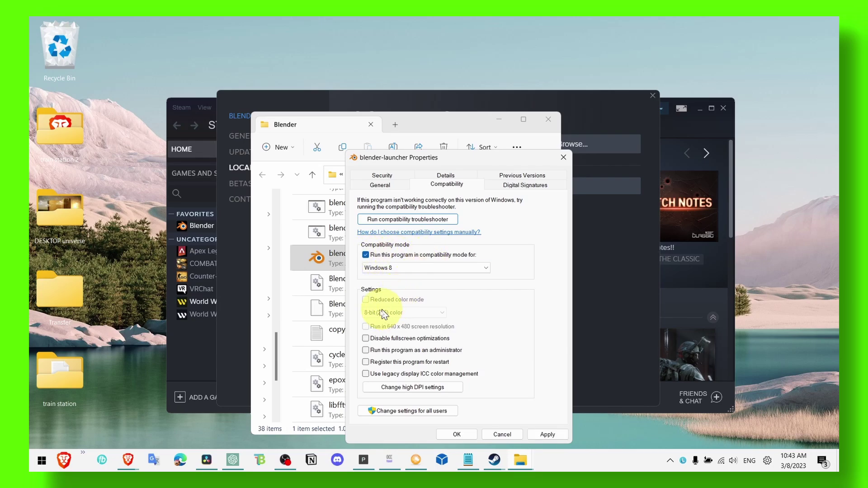
{"action": "left_click", "coordinate": [412, 350]}
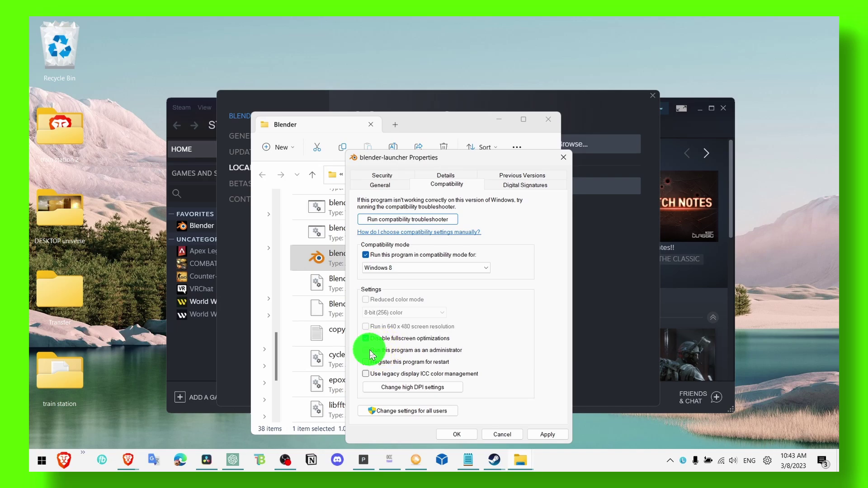
{"action": "left_click", "coordinate": [368, 340]}
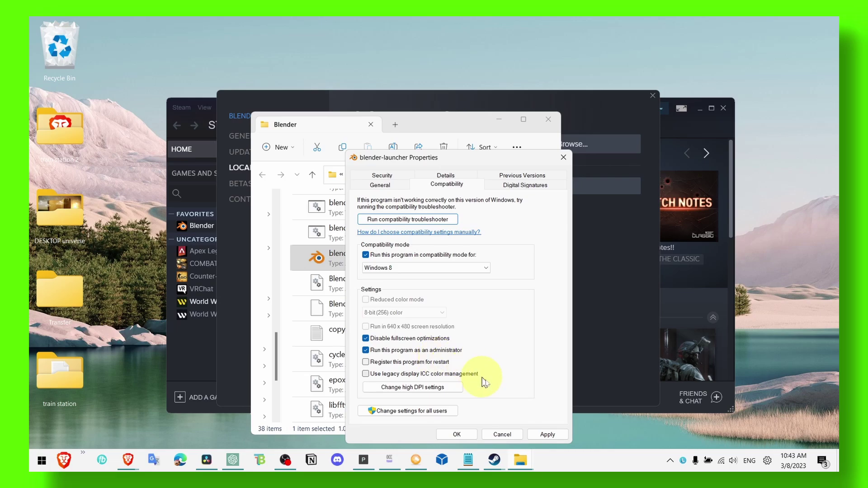
Confirm blender-launcher's settings, close Explorer and Steam's properties, and minimize Steam and the notes
{"action": "left_click", "coordinate": [457, 435]}
{"action": "left_click", "coordinate": [549, 119]}
{"action": "left_click", "coordinate": [653, 96]}
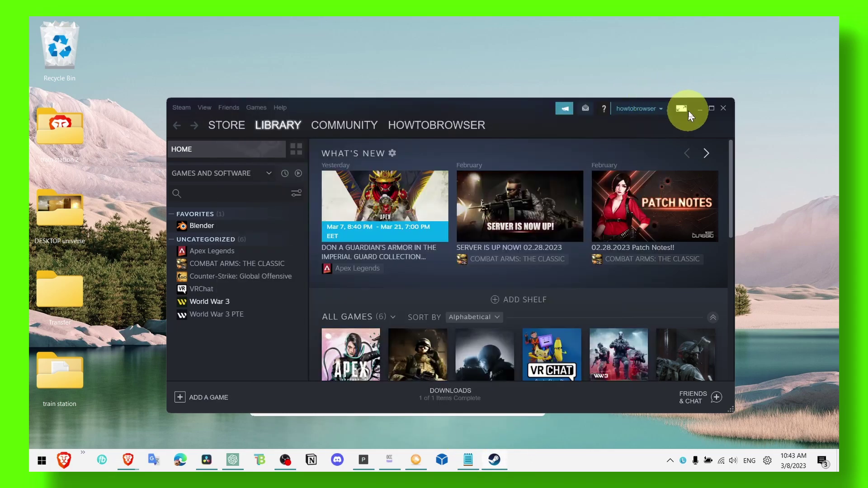
{"action": "left_click", "coordinate": [699, 109]}
{"action": "left_click", "coordinate": [483, 115]}
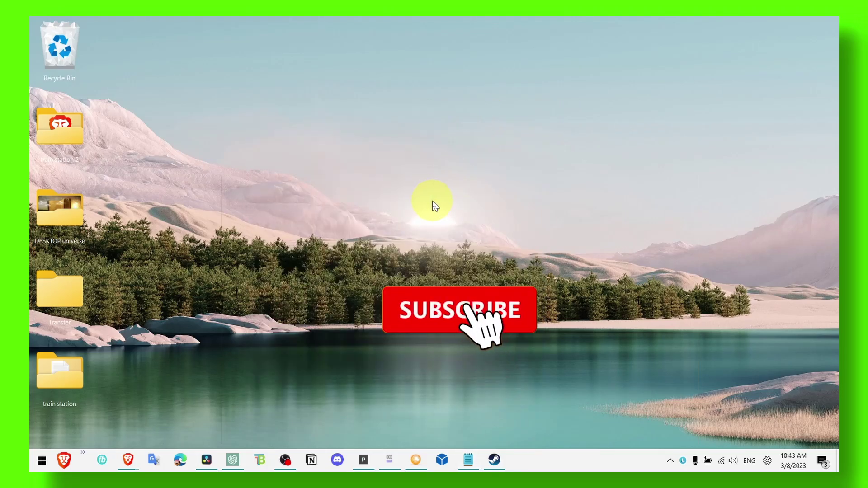